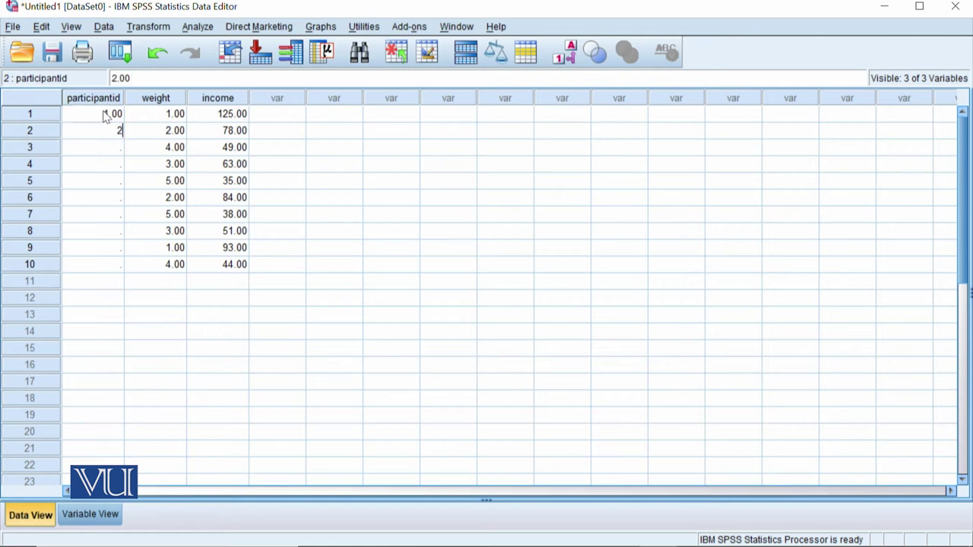
Step: Fill the remaining participantid cells with IDs 4 through 10
{"action": "type", "text": "4"}
{"action": "key", "text": "Return"}
{"action": "type", "text": "5"}
{"action": "key", "text": "Return"}
{"action": "type", "text": "6 7"}
{"action": "key", "text": "Return"}
{"action": "type", "text": "8"}
{"action": "key", "text": "Return"}
{"action": "type", "text": "9"}
{"action": "key", "text": "Return"}
{"action": "type", "text": "10"}
{"action": "key", "text": "Return"}
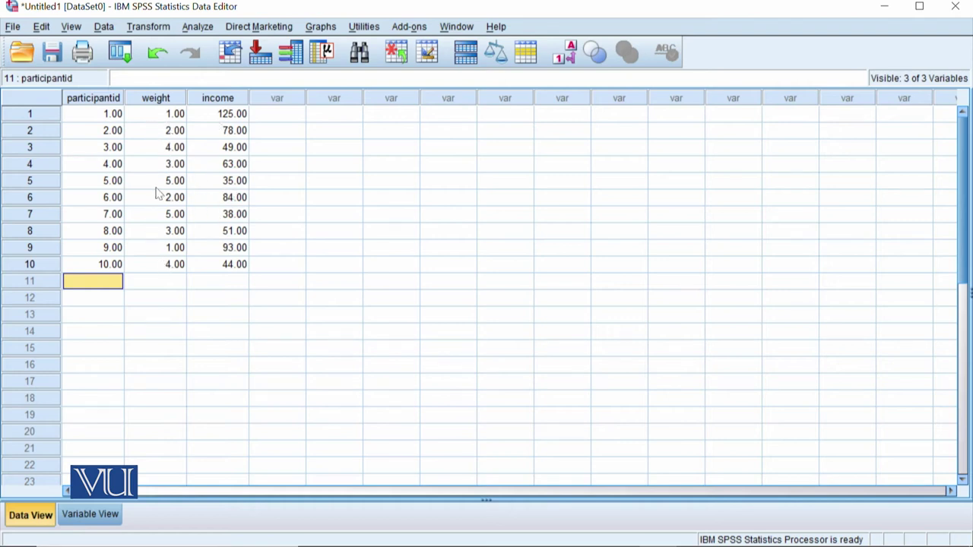
Step: Open the Linear Regression dialog via Analyze > Regression > Linear
{"action": "left_click", "coordinate": [199, 29]}
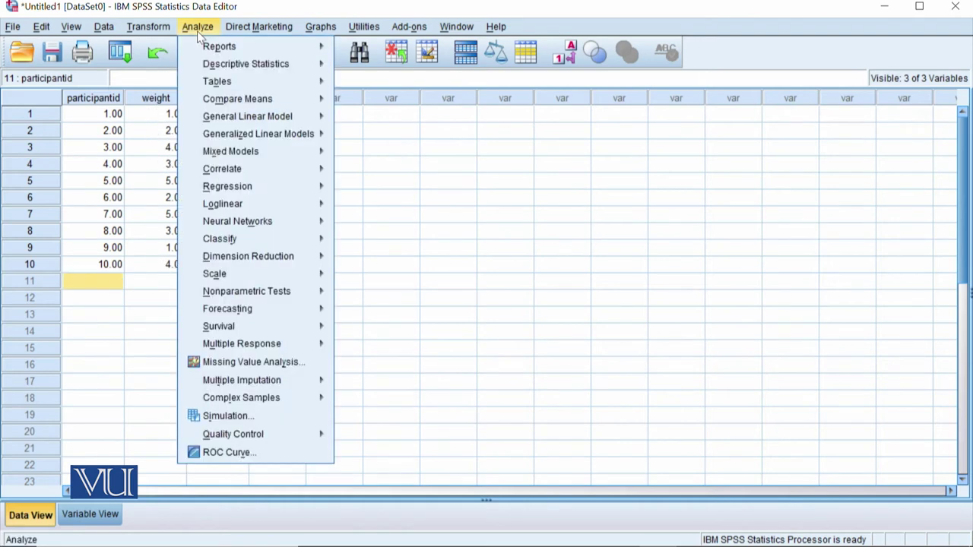
{"action": "mouse_move", "coordinate": [255, 120]}
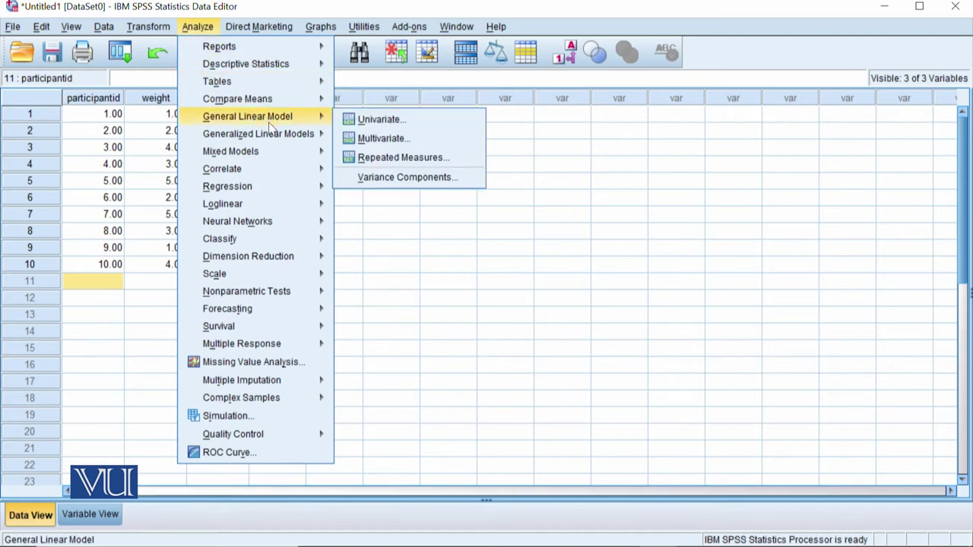
{"action": "mouse_move", "coordinate": [280, 195]}
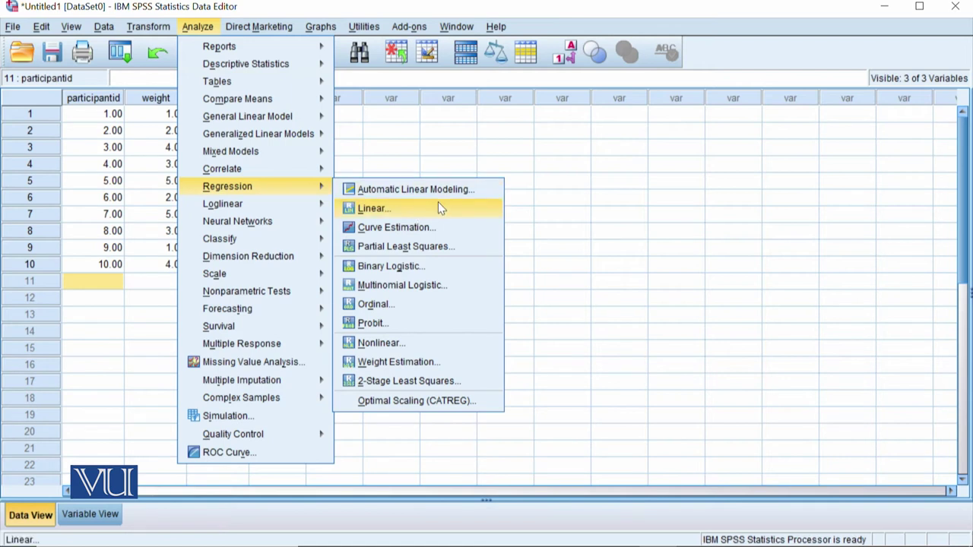
{"action": "left_click", "coordinate": [390, 215]}
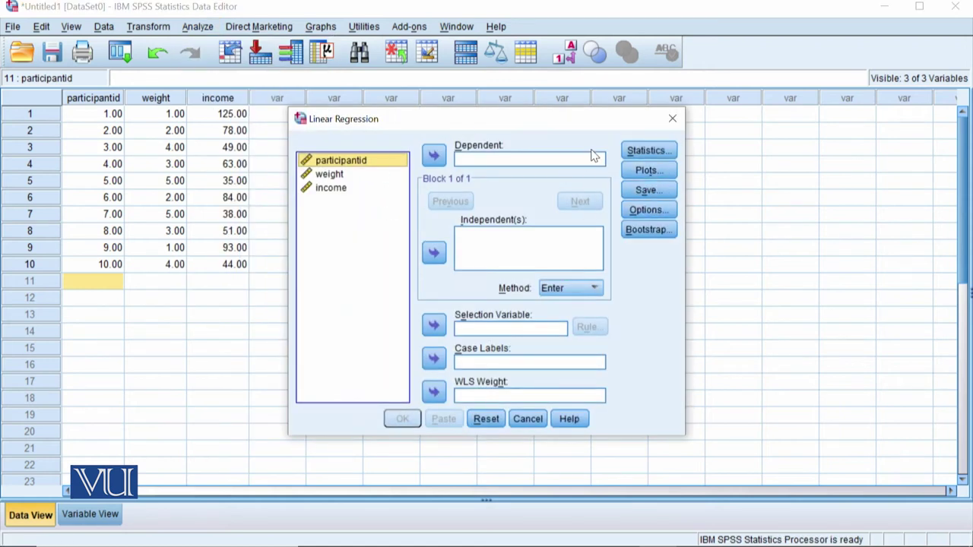
Step: Make income the dependent and weight the independent variable, keeping method Enter
{"action": "left_click_drag", "start_coordinate": [569, 129], "coordinate": [559, 97]}
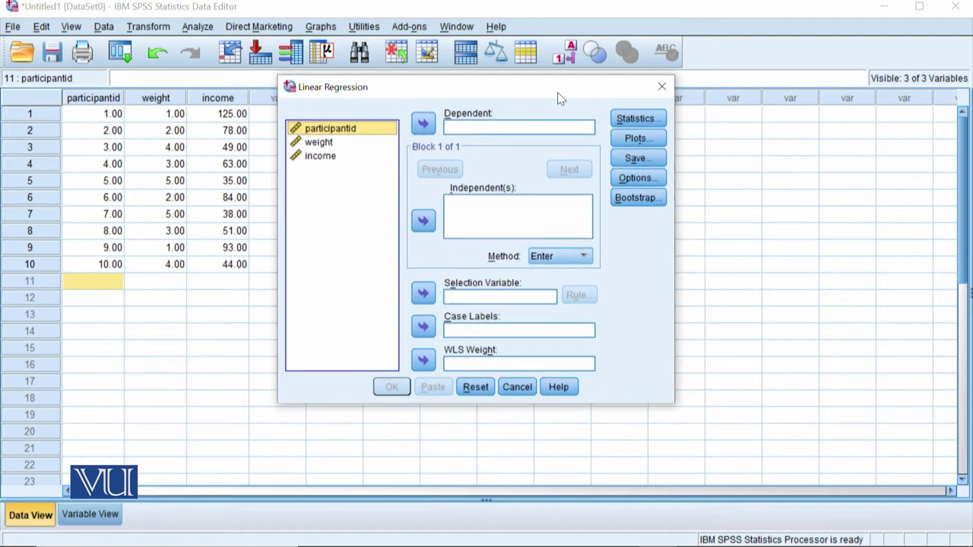
{"action": "left_click", "coordinate": [325, 155]}
{"action": "left_click", "coordinate": [430, 126]}
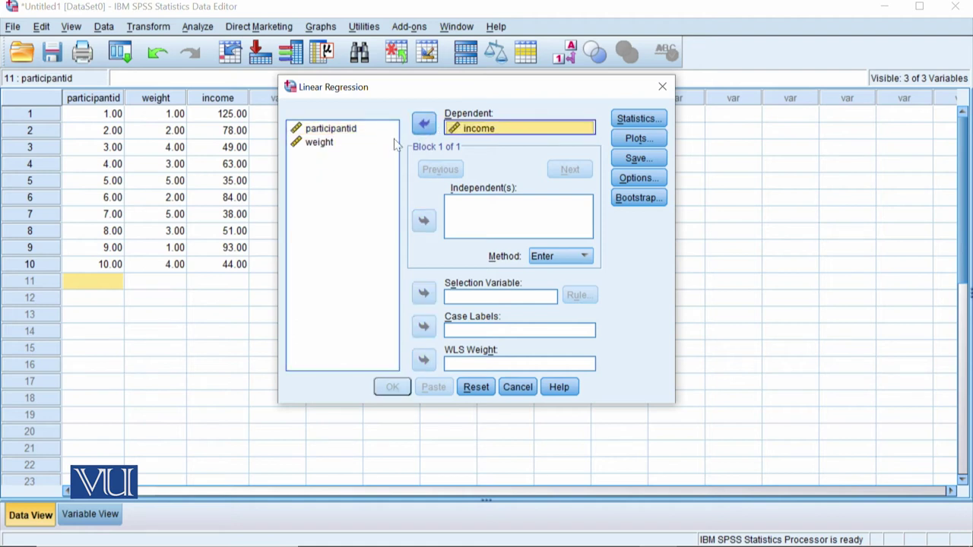
{"action": "left_click", "coordinate": [315, 145]}
{"action": "left_click", "coordinate": [425, 220]}
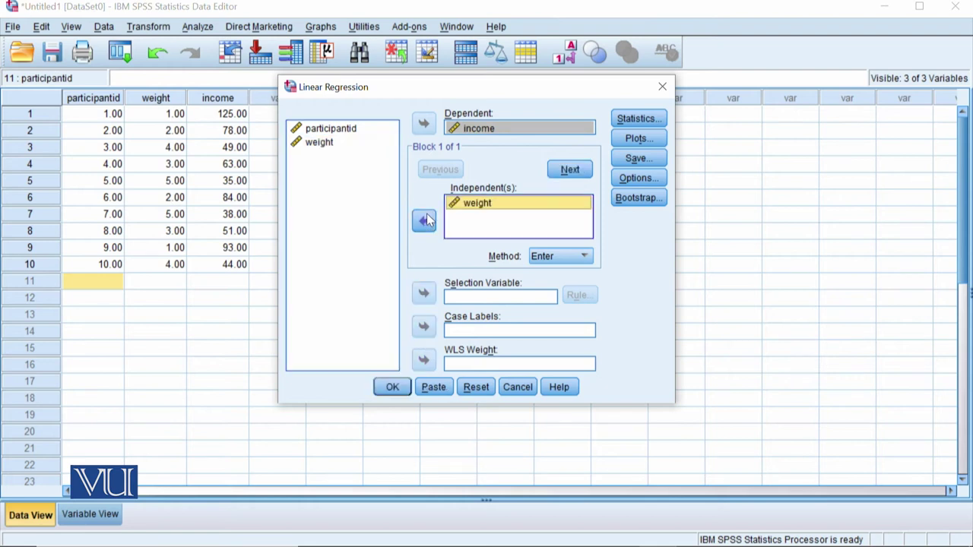
{"action": "left_click", "coordinate": [584, 257]}
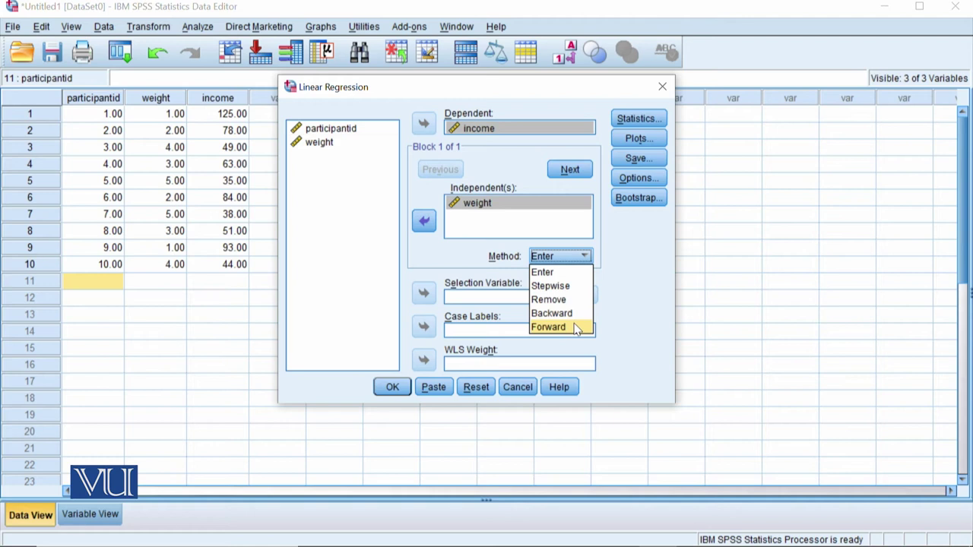
{"action": "left_click", "coordinate": [559, 260]}
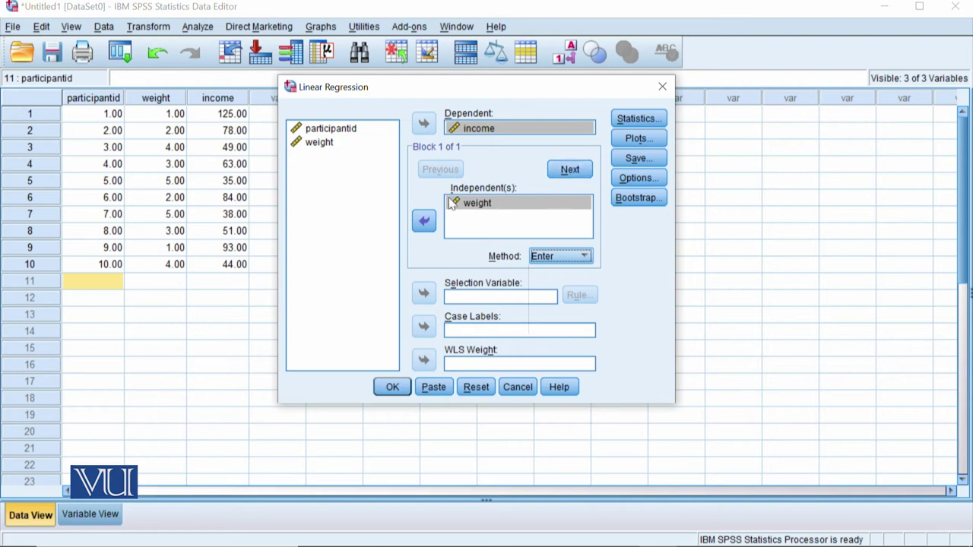
Step: Request Descriptives and Durbin-Watson statistics, leaving collinearity diagnostics off
{"action": "left_click", "coordinate": [641, 120]}
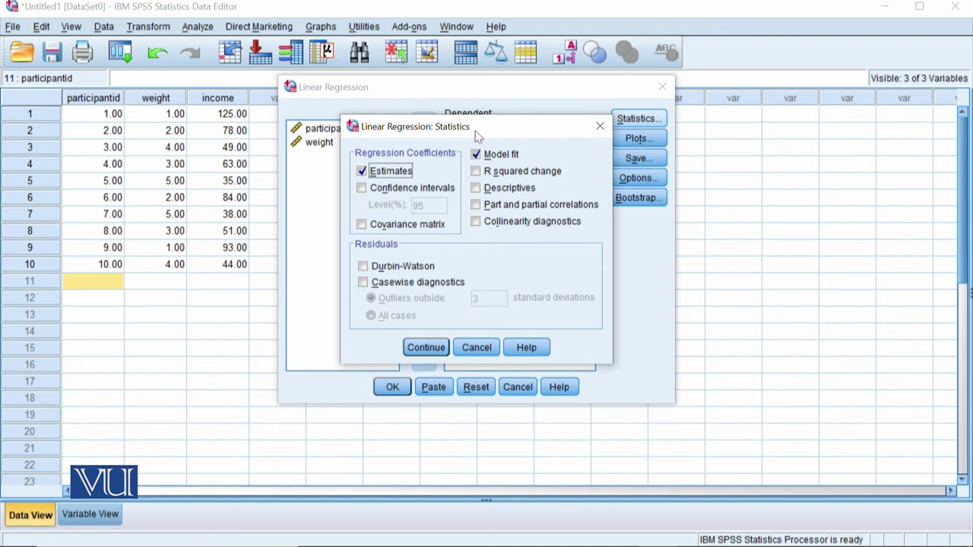
{"action": "left_click", "coordinate": [531, 192]}
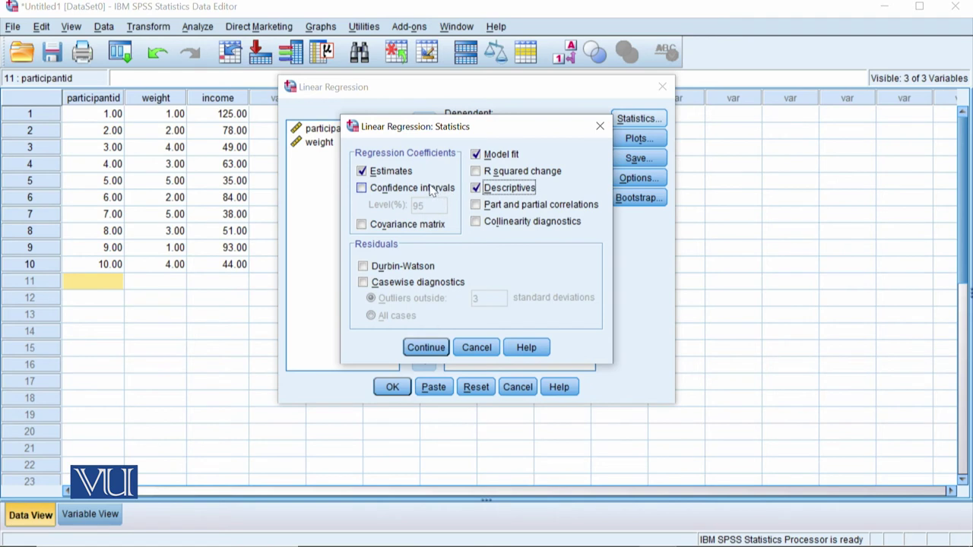
{"action": "left_click", "coordinate": [535, 227]}
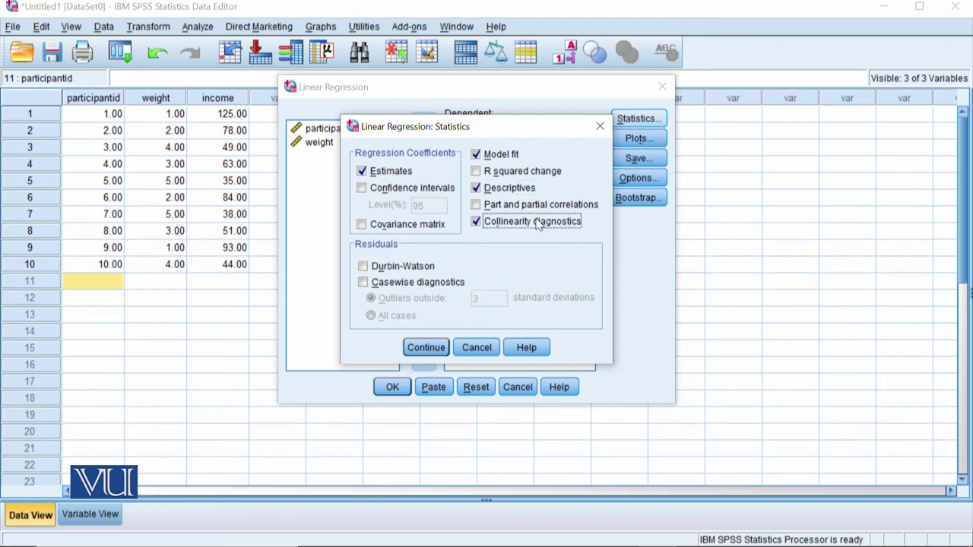
{"action": "left_click", "coordinate": [536, 222]}
{"action": "left_click", "coordinate": [417, 270]}
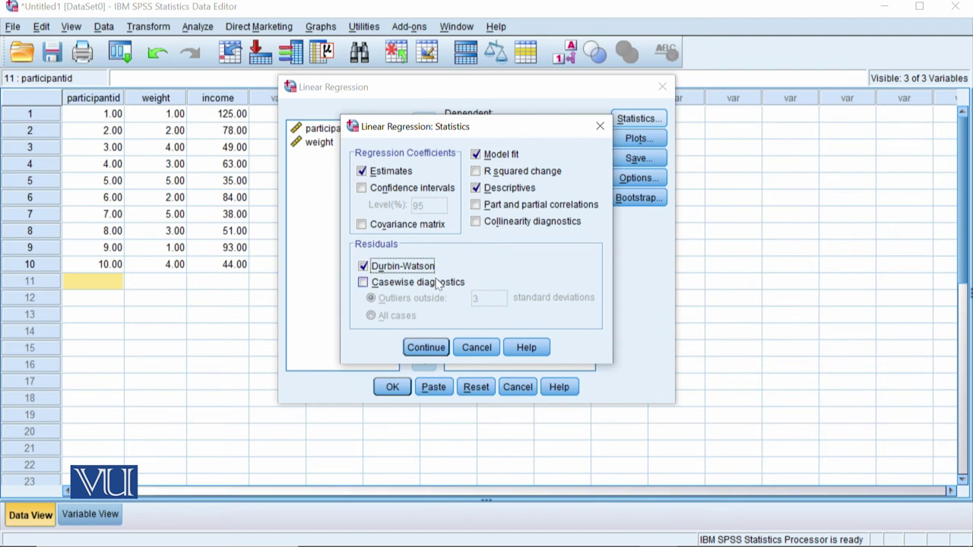
{"action": "left_click", "coordinate": [426, 348]}
{"action": "left_click", "coordinate": [637, 139]}
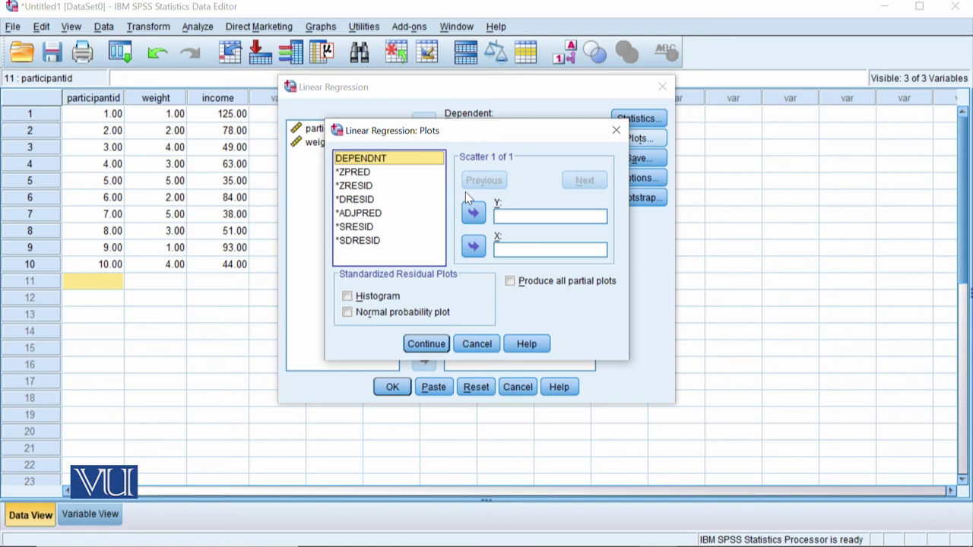
Step: Plot *ZRESID (Y) against *ZPRED (X) and add a normal probability plot
{"action": "left_click", "coordinate": [362, 187]}
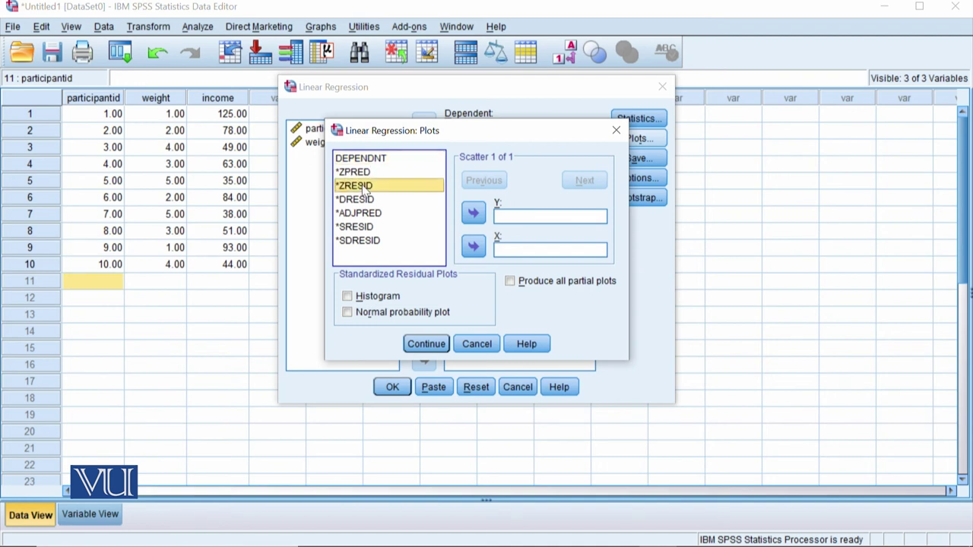
{"action": "left_click", "coordinate": [473, 214]}
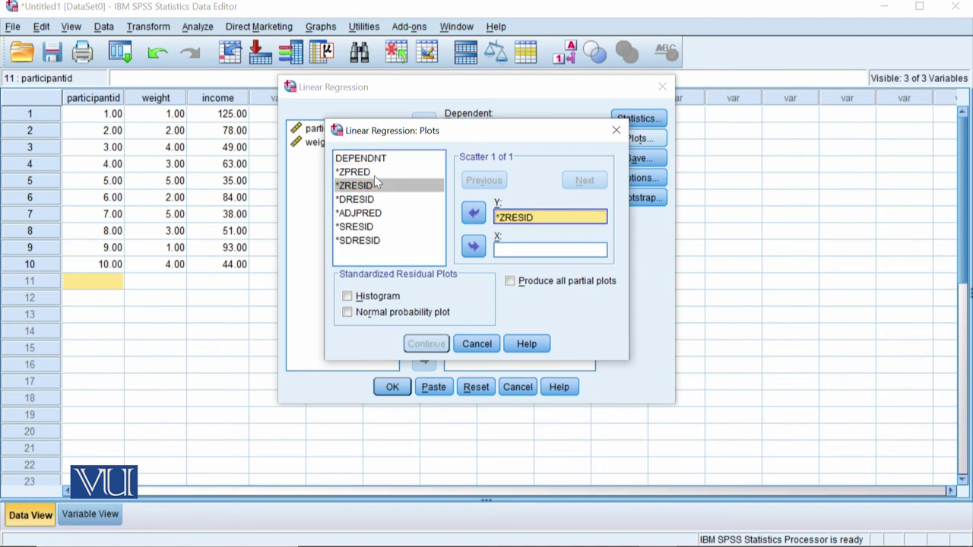
{"action": "left_click", "coordinate": [374, 175]}
{"action": "left_click", "coordinate": [476, 248]}
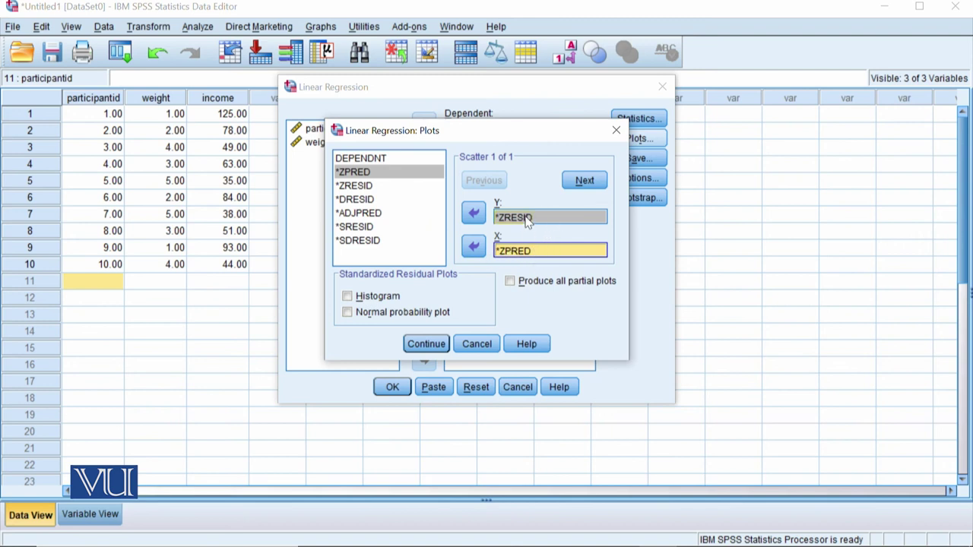
{"action": "left_click", "coordinate": [396, 315]}
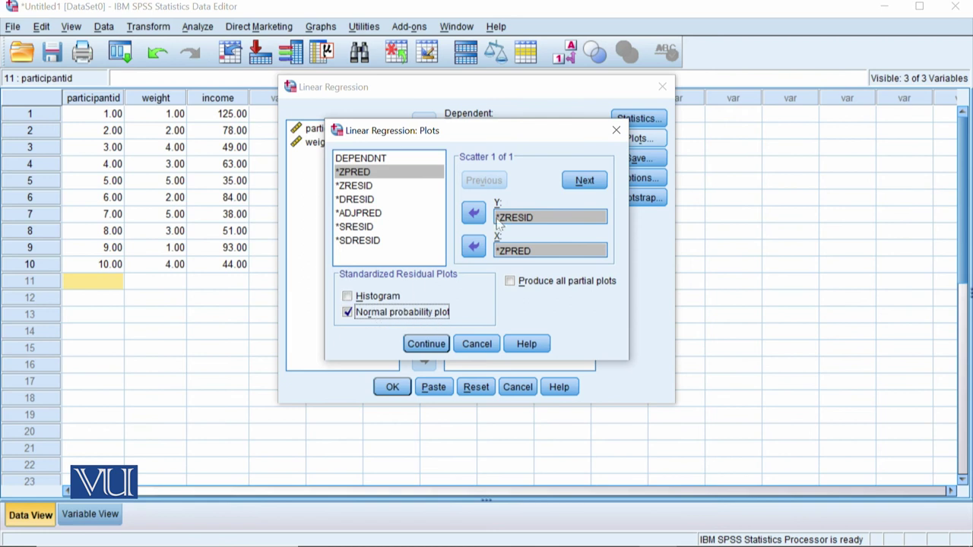
{"action": "left_click", "coordinate": [427, 343]}
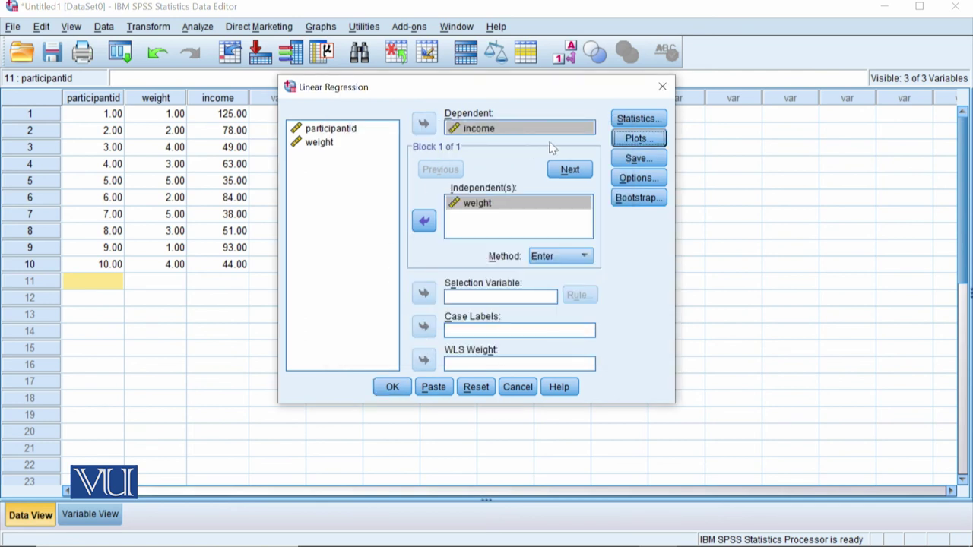
Step: Review the Save, Options and Bootstrap settings, closing each without changes
{"action": "left_click", "coordinate": [633, 157]}
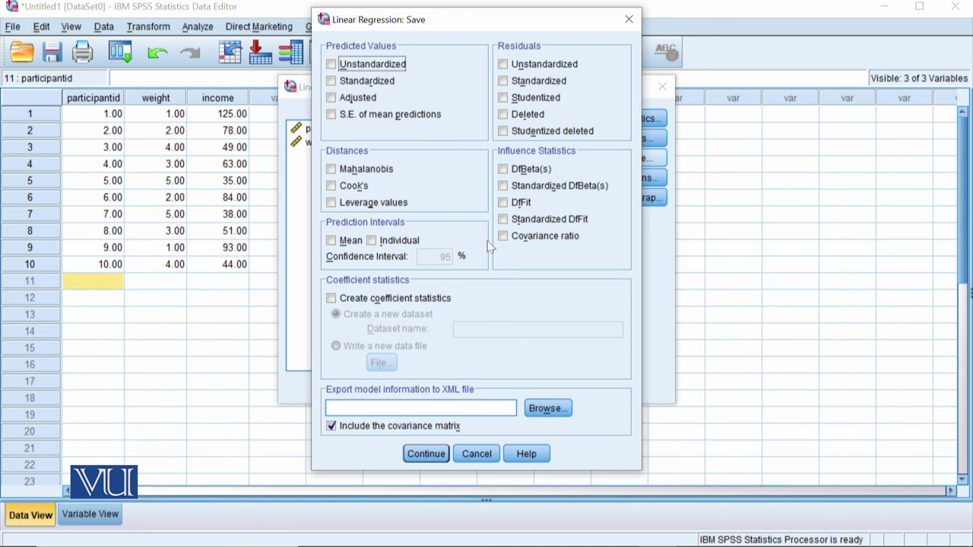
{"action": "left_click", "coordinate": [628, 19]}
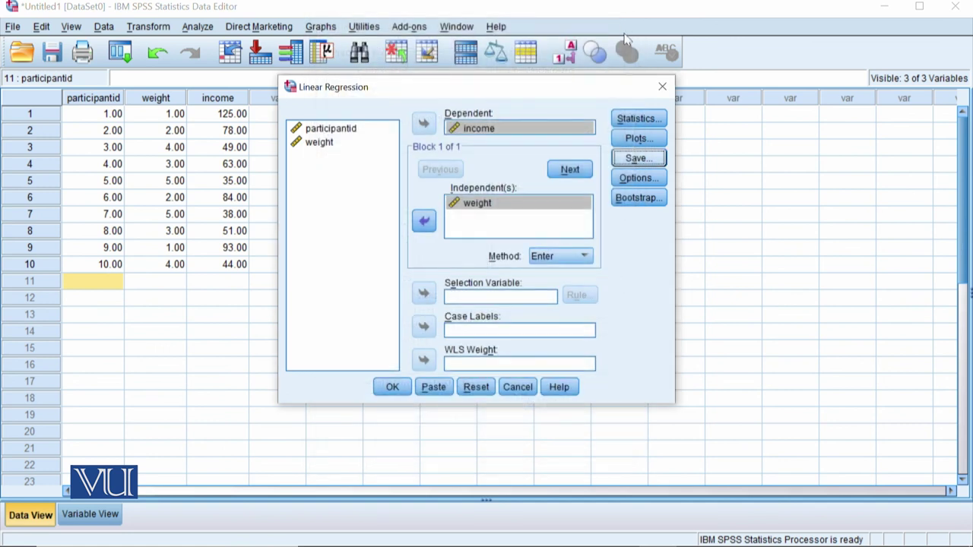
{"action": "left_click", "coordinate": [637, 178]}
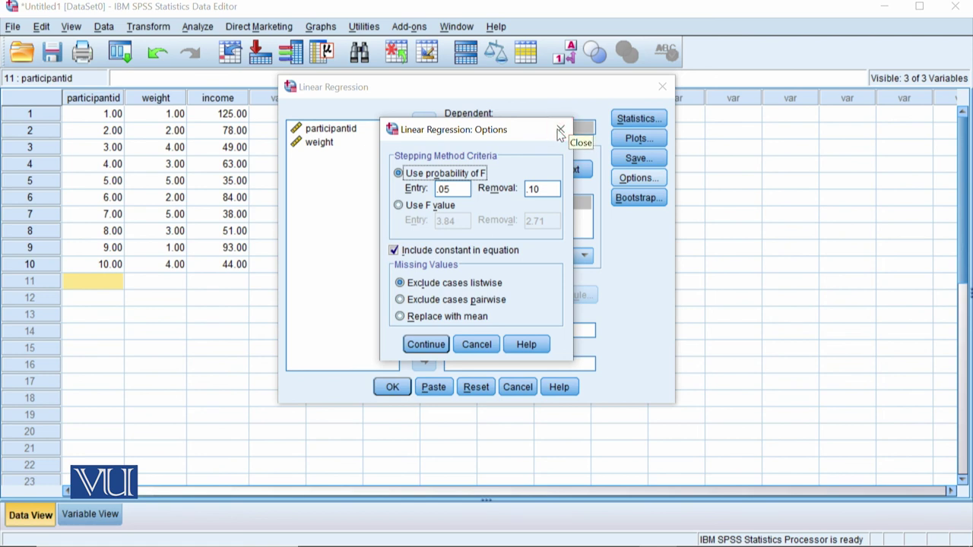
{"action": "left_click", "coordinate": [560, 132]}
{"action": "left_click", "coordinate": [643, 199]}
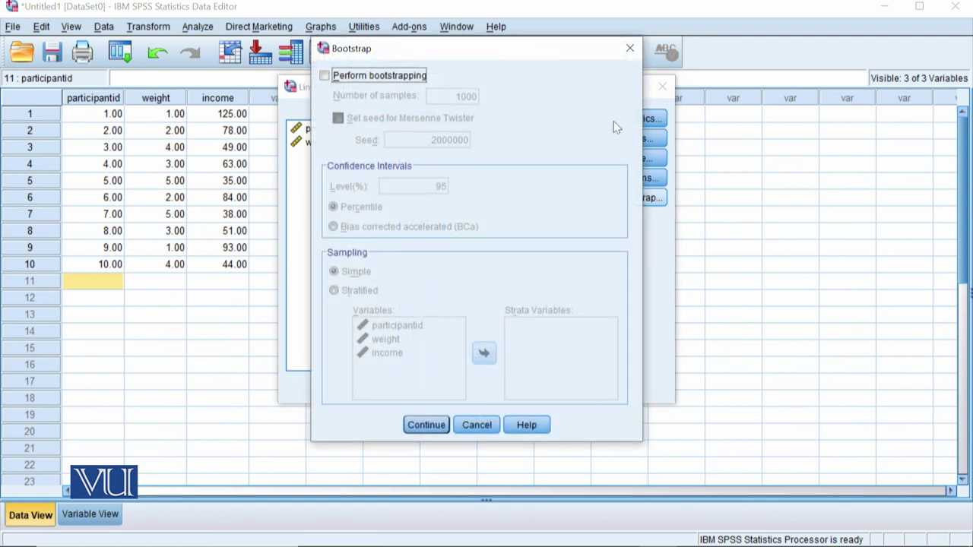
{"action": "left_click", "coordinate": [629, 49]}
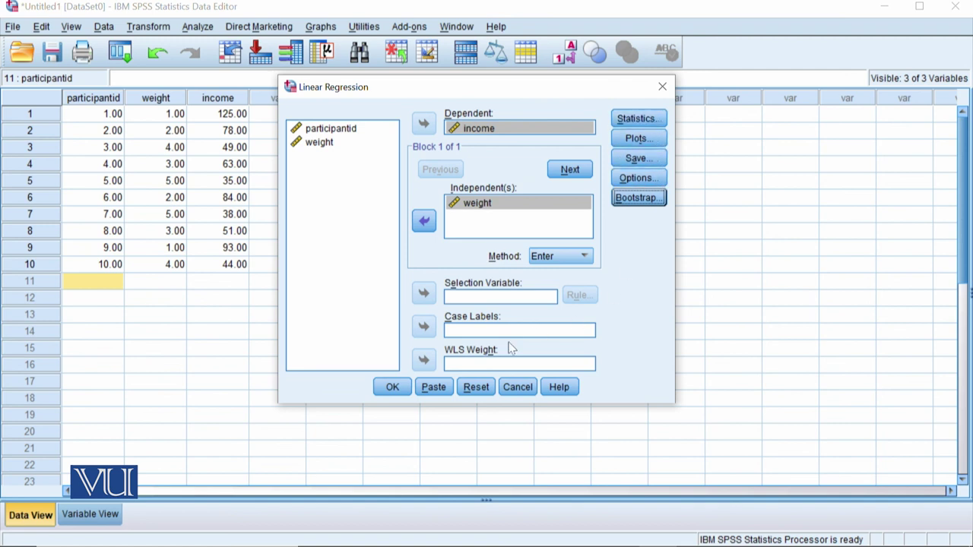
Step: Run the regression and scroll through the maximized output Viewer
{"action": "left_click", "coordinate": [391, 388]}
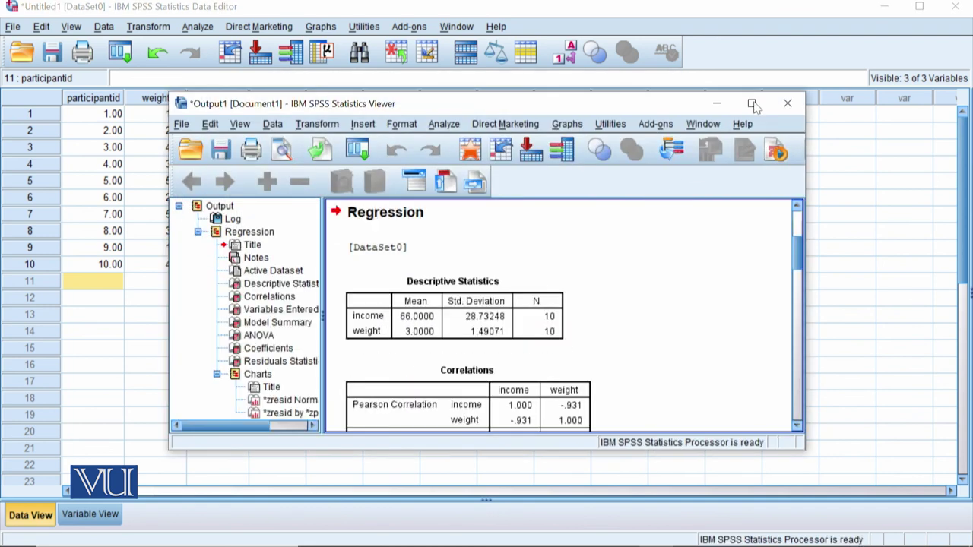
{"action": "left_click", "coordinate": [753, 103]}
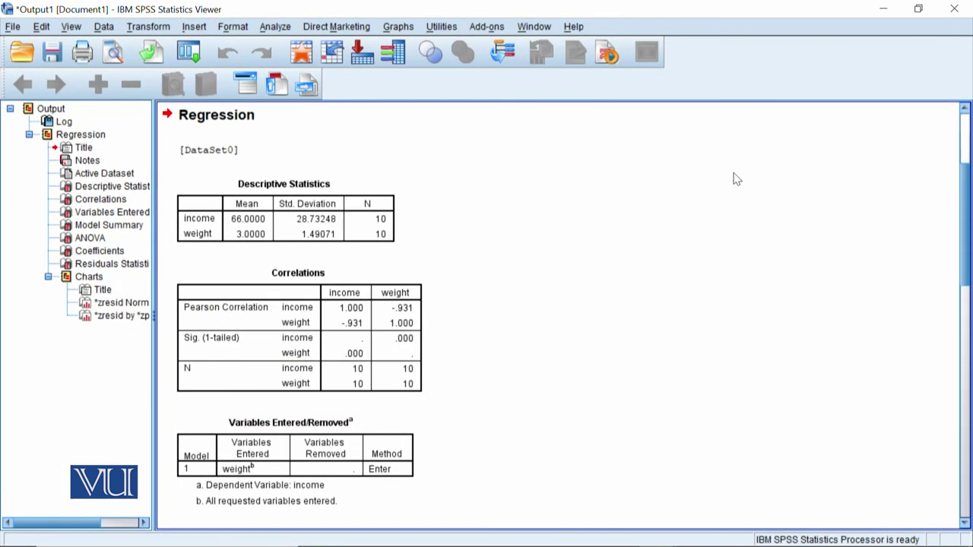
{"action": "scroll", "coordinate": [736, 179], "scroll_direction": "down", "scroll_amount": 4}
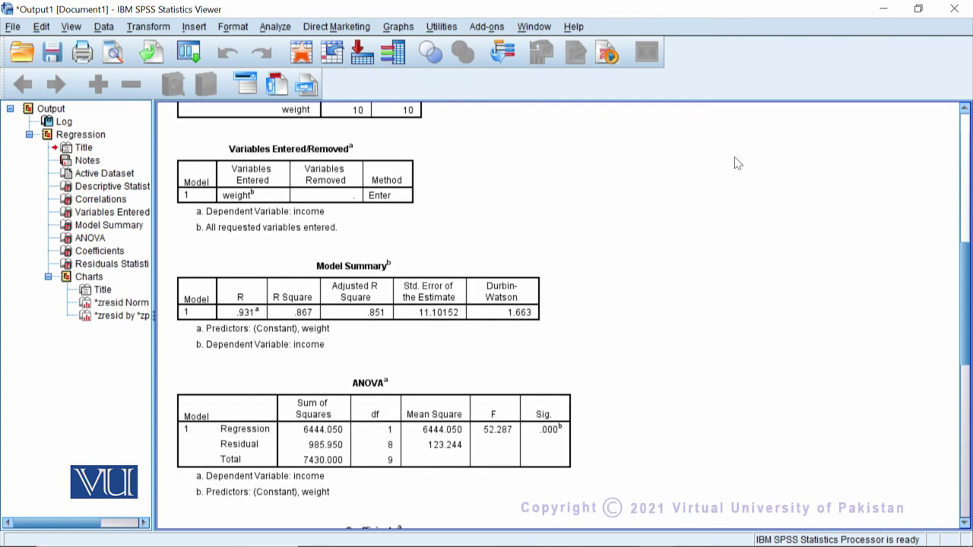